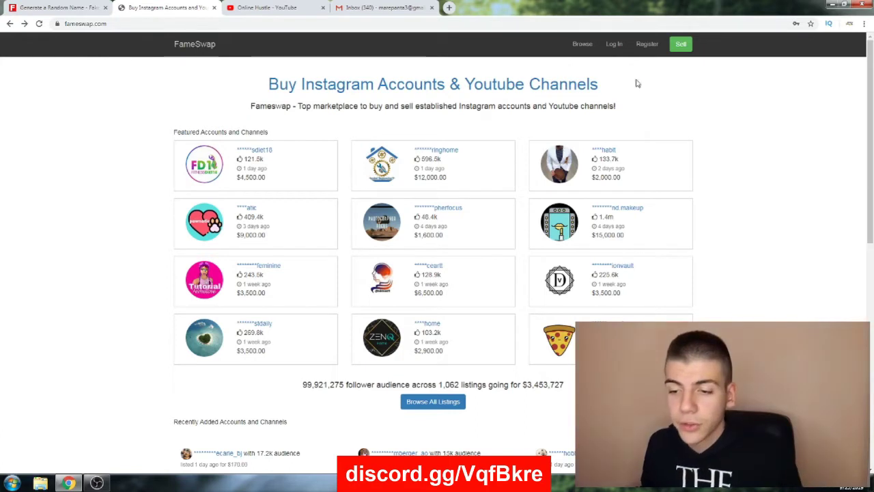
# On the FameSwap registration form, enter a username, the e-mail address, and the password twice
pyautogui.click(649, 48)
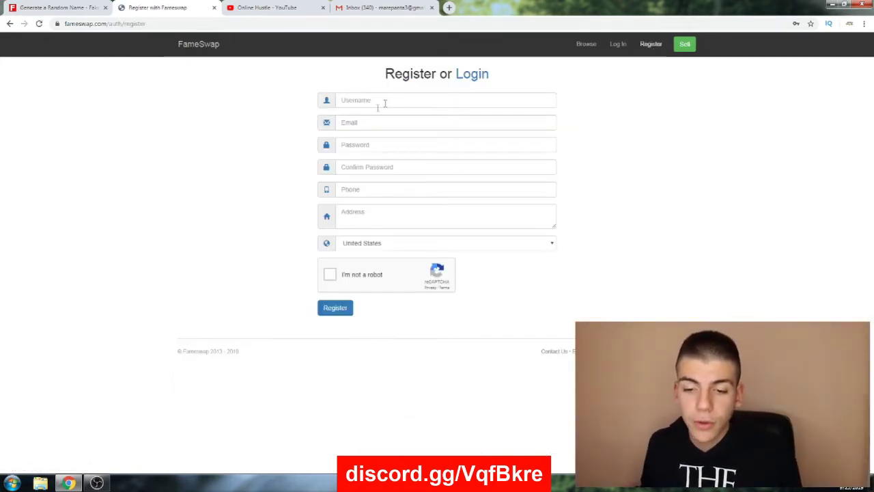
pyautogui.click(351, 100)
pyautogui.write('o')
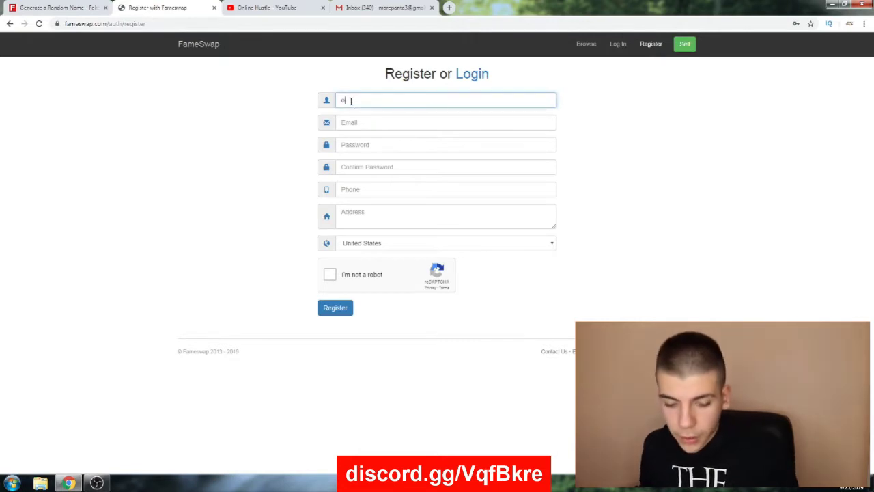
pyautogui.write('nlinehustle')
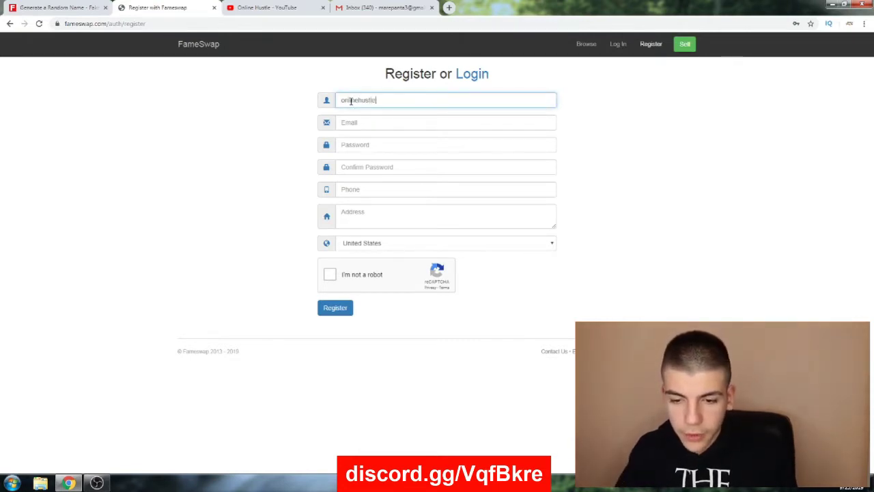
pyautogui.write('test')
pyautogui.press('Tab')
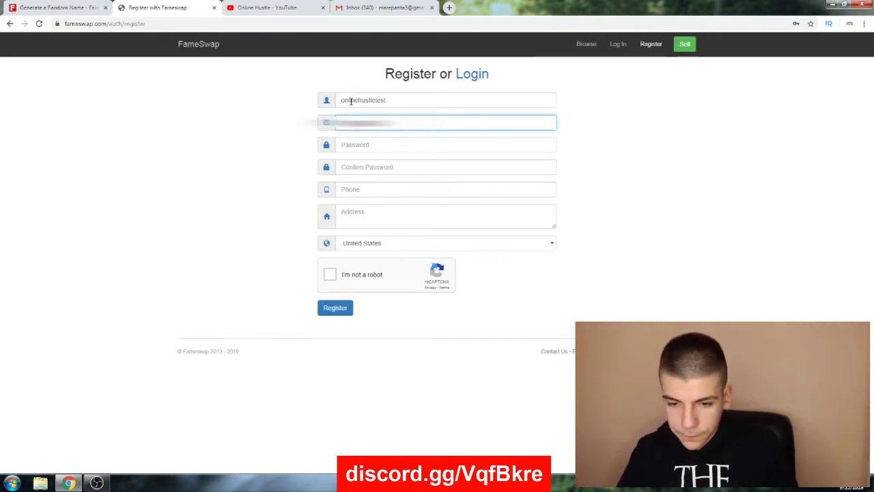
pyautogui.press('Tab')
pyautogui.write('•••••••••')
pyautogui.press('Tab')
pyautogui.write('•')
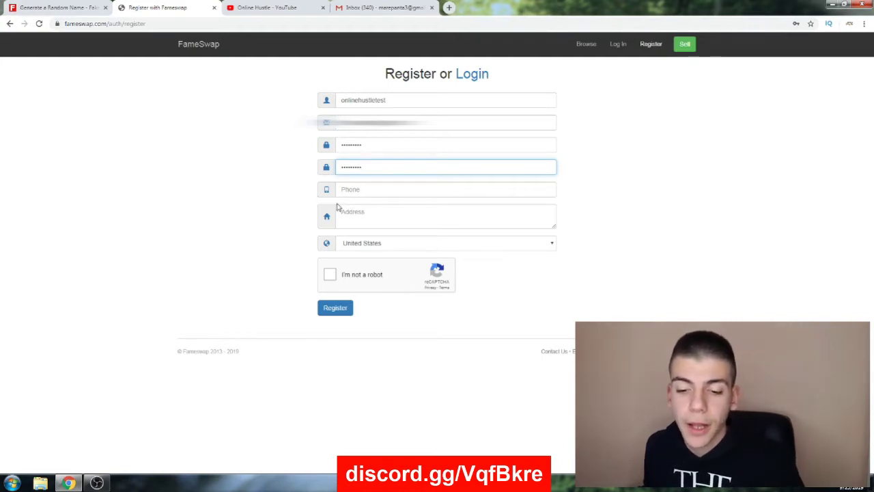
# Visit the empty phone and address fields, then switch to the fake identity generator page
pyautogui.click(351, 190)
pyautogui.click(353, 211)
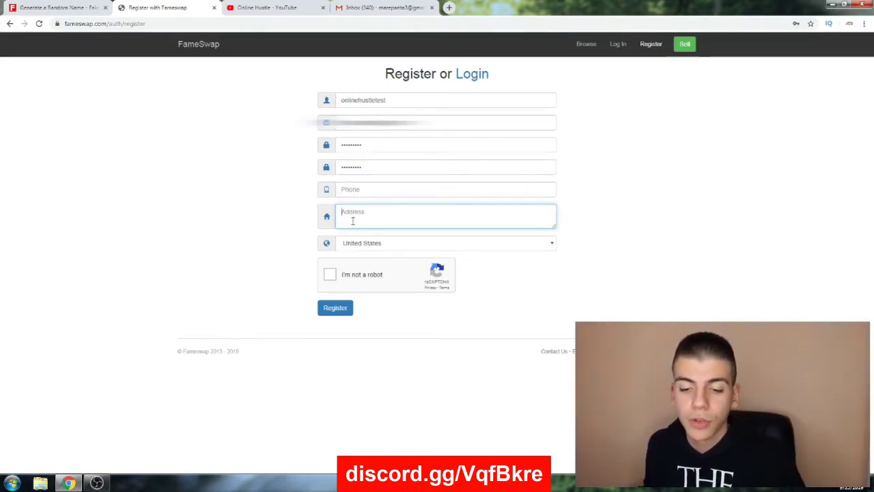
pyautogui.click(306, 243)
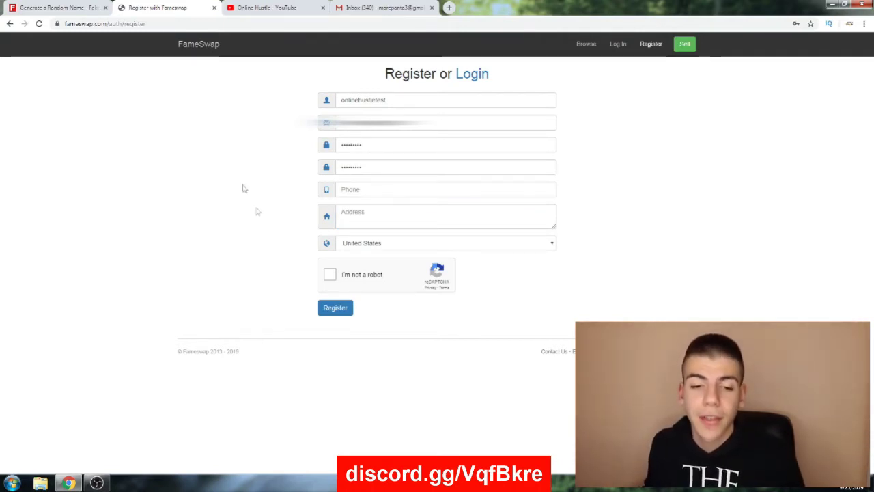
pyautogui.click(65, 8)
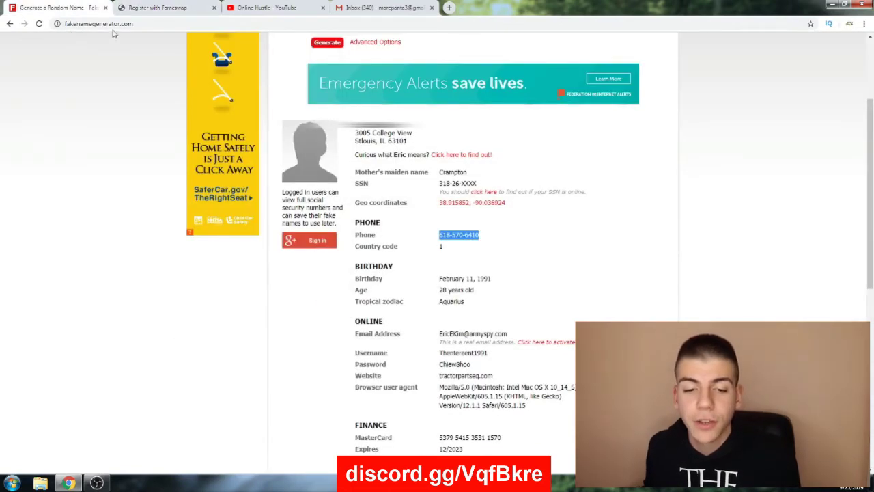
# Copy the generated phone number into FameSwap's phone number field
pyautogui.scroll(3, 99, 89)
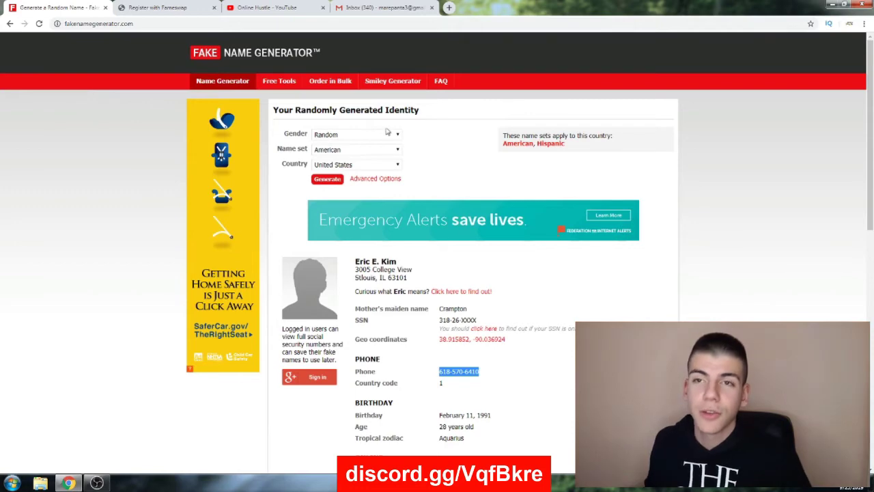
pyautogui.scroll(-1, 477, 273)
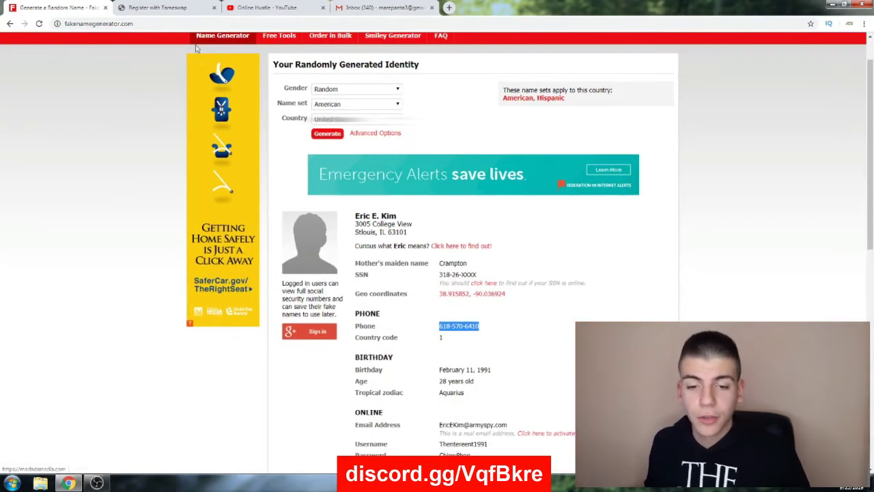
pyautogui.scroll(-1, 485, 230)
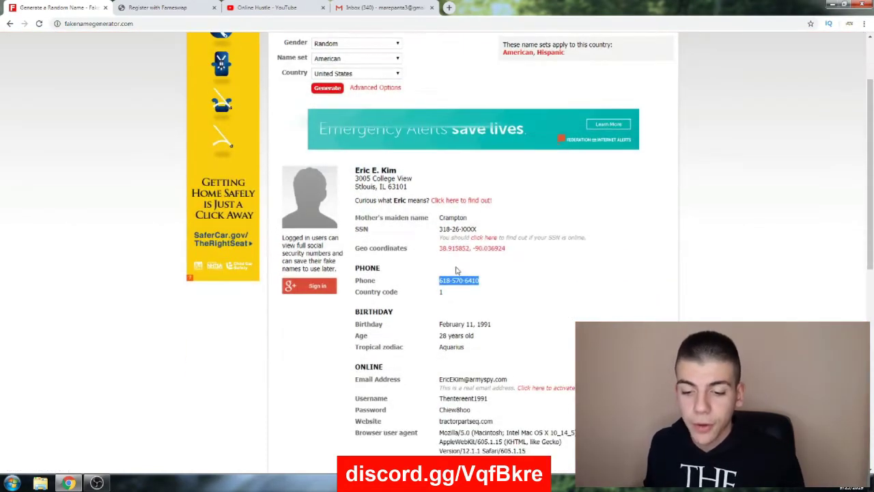
pyautogui.rightClick(458, 280)
pyautogui.click(473, 291)
pyautogui.hotkey('ctrl', 'Tab')
pyautogui.click(383, 190)
pyautogui.hotkey('ctrl', 'v')
pyautogui.click(348, 212)
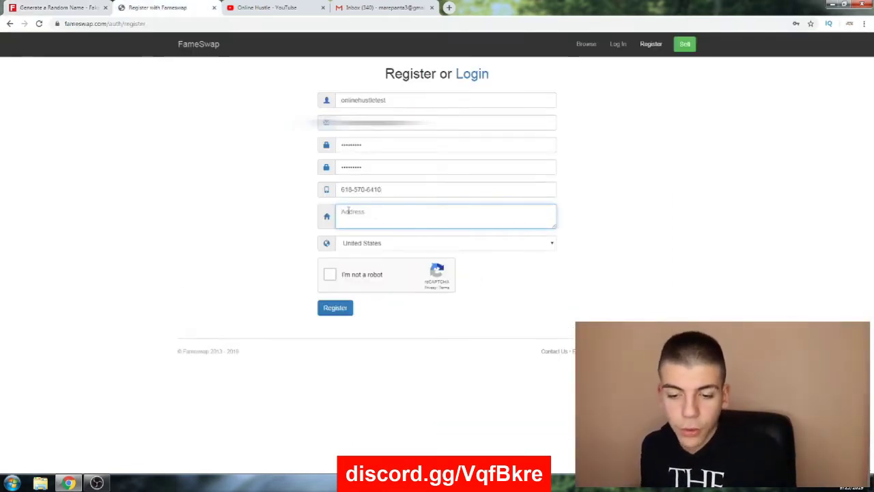
# Select the generated street address and paste it into FameSwap's address field
pyautogui.hotkey('ctrl', 'shift', 'Tab')
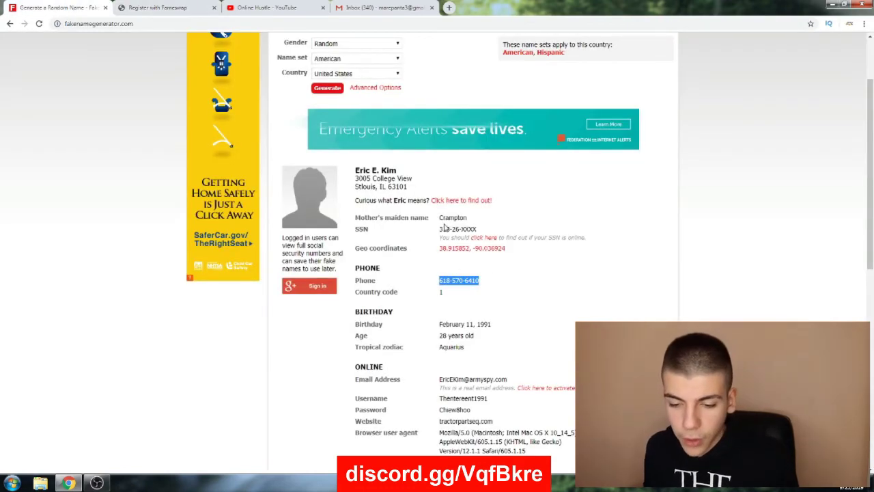
pyautogui.scroll(-3, 444, 228)
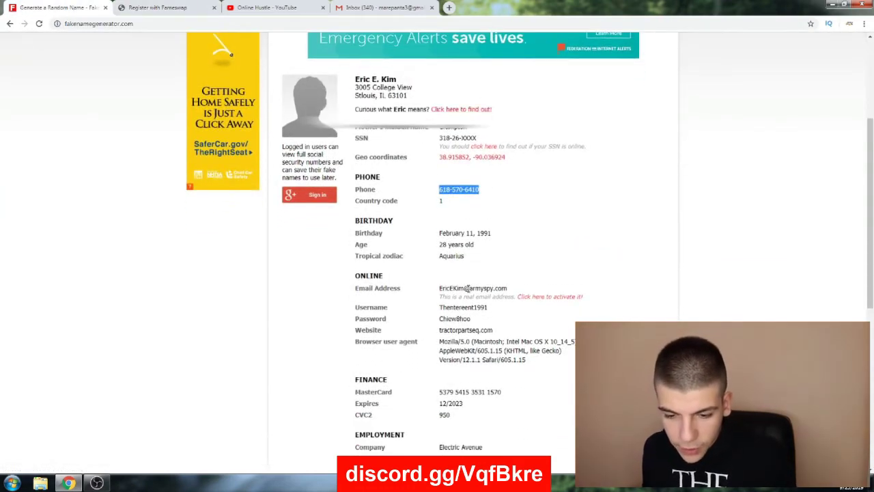
pyautogui.scroll(-3, 426, 290)
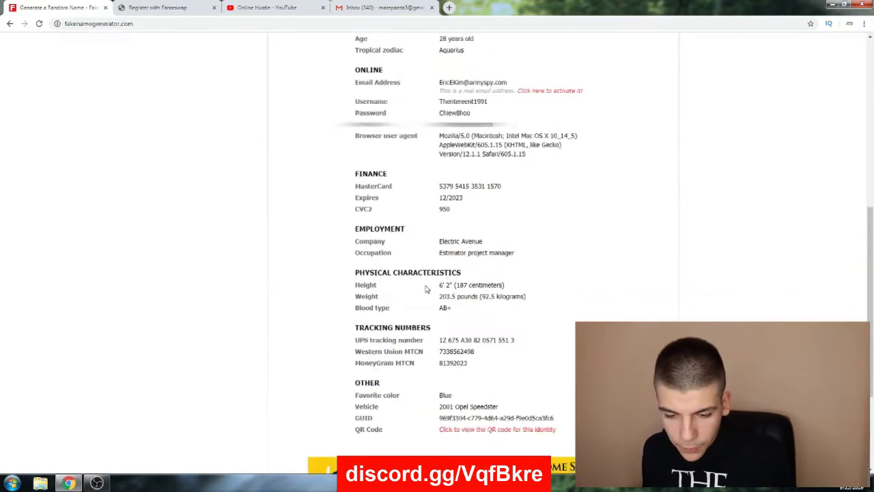
pyautogui.scroll(-1, 425, 290)
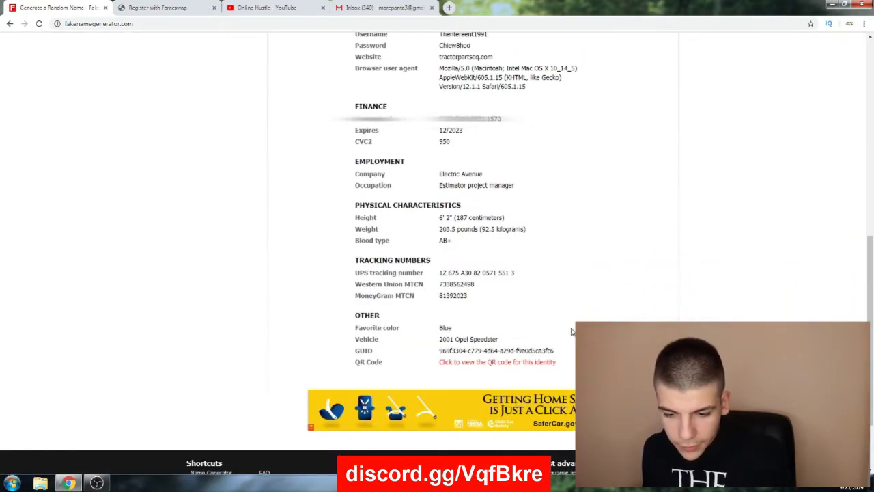
pyautogui.scroll(2, 572, 331)
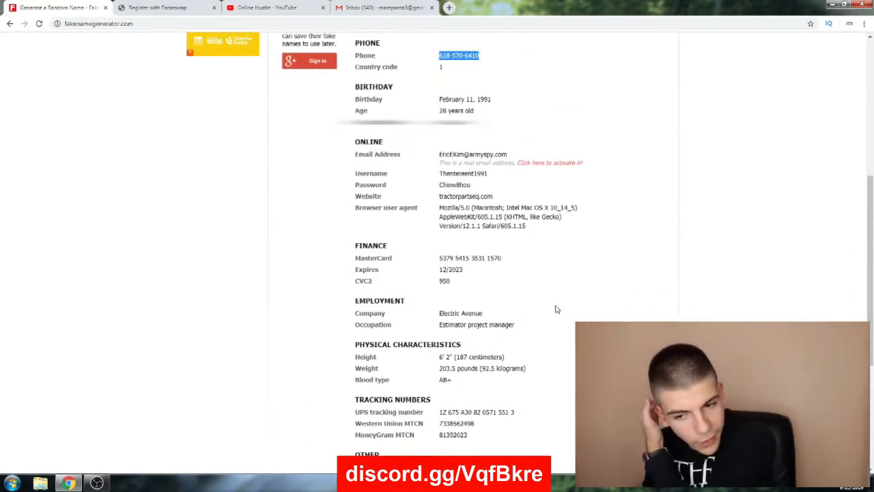
pyautogui.scroll(3, 556, 309)
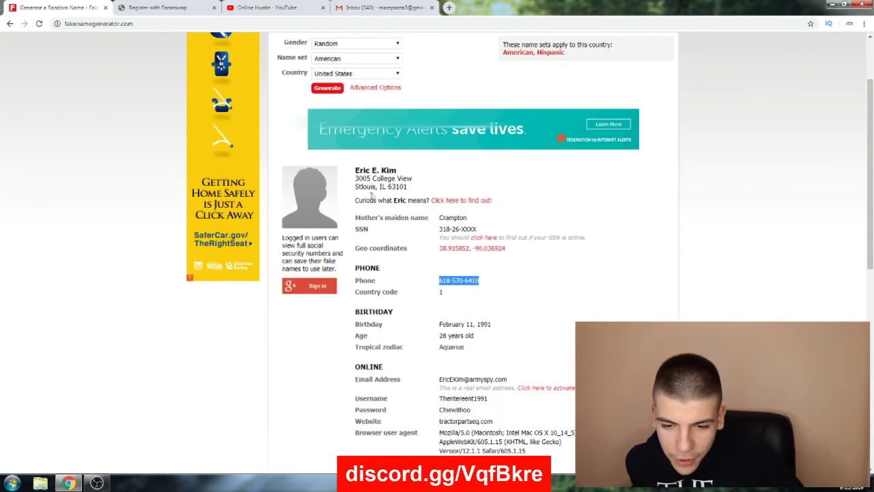
pyautogui.moveTo(356, 179); pyautogui.dragTo(420, 181)
pyautogui.hotkey('ctrl', 'c')
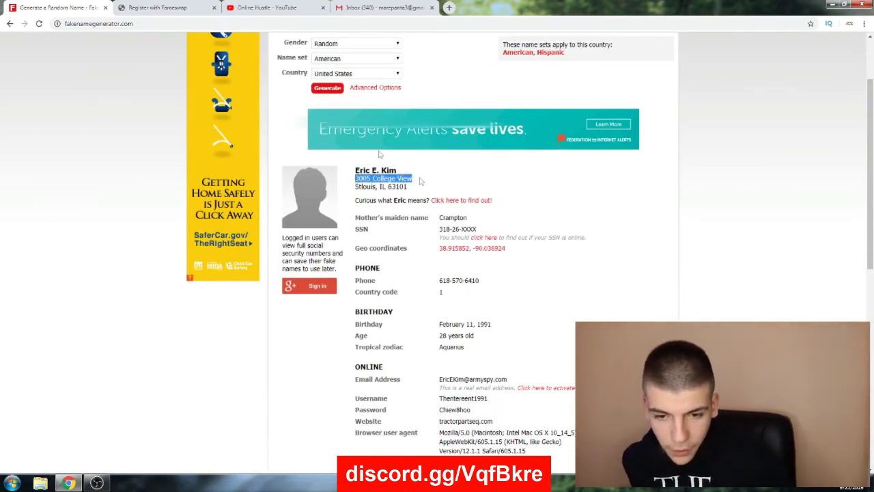
pyautogui.click(157, 8)
pyautogui.hotkey('ctrl', 'v')
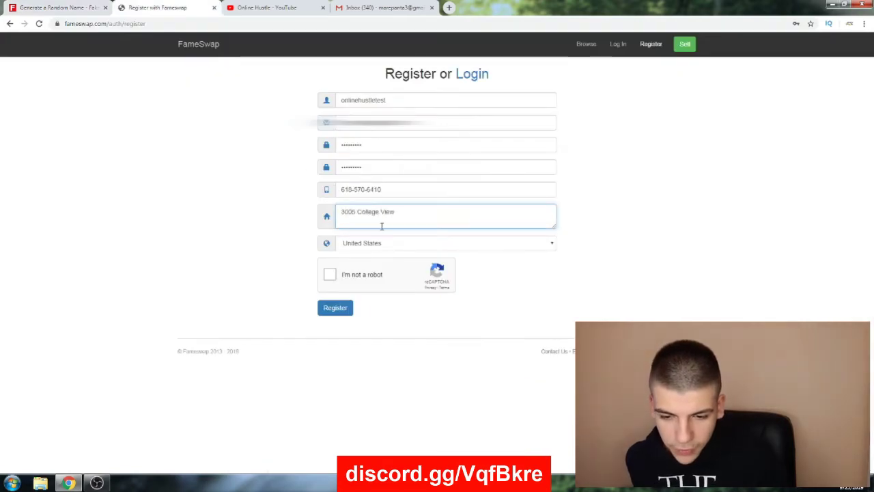
pyautogui.hotkey('ctrl', 'shift', 'Tab')
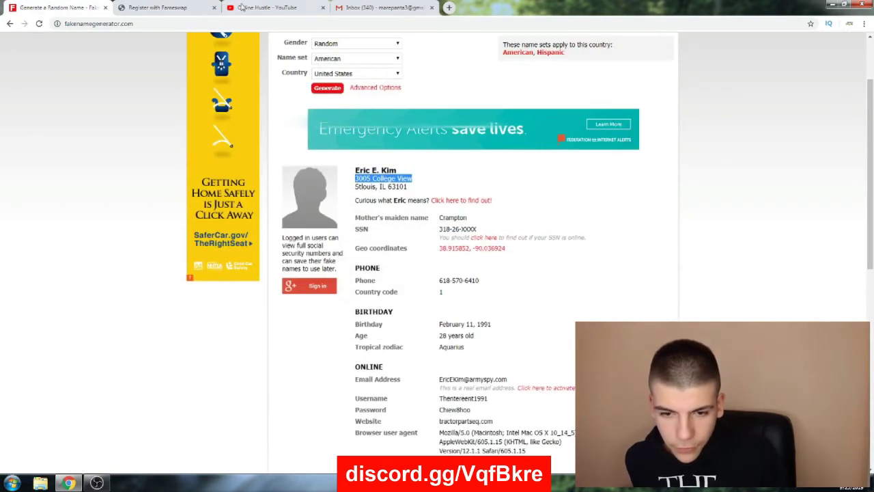
pyautogui.hotkey('ctrl', 'Tab')
# Pass the reCAPTCHA, submit the registration, and open the FameSwap Registration e-mail in Gmail
pyautogui.click(331, 274)
pyautogui.click(334, 308)
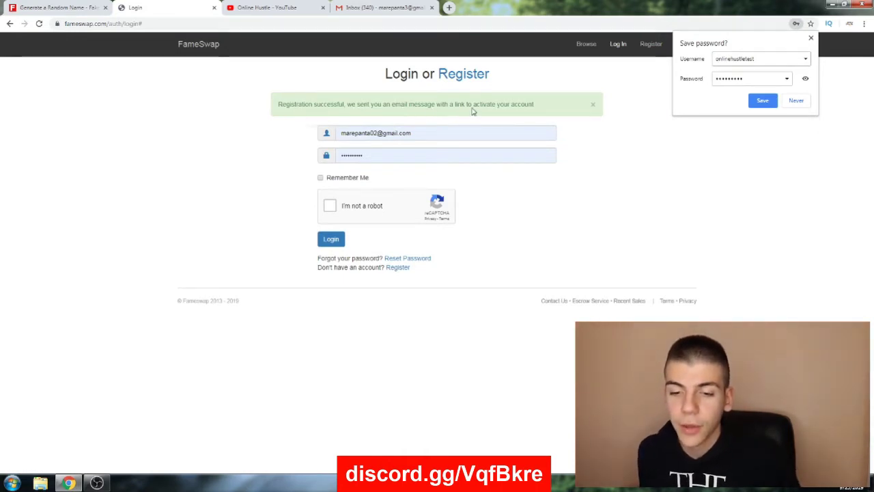
pyautogui.click(363, 7)
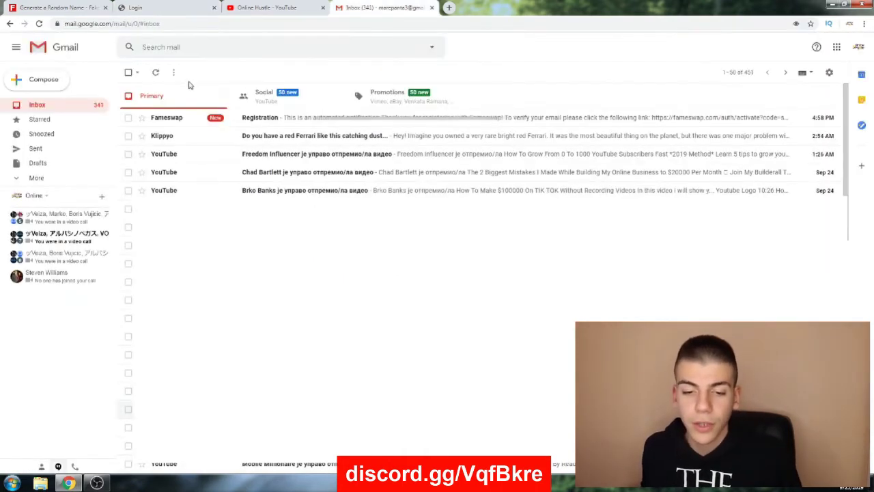
pyautogui.click(292, 116)
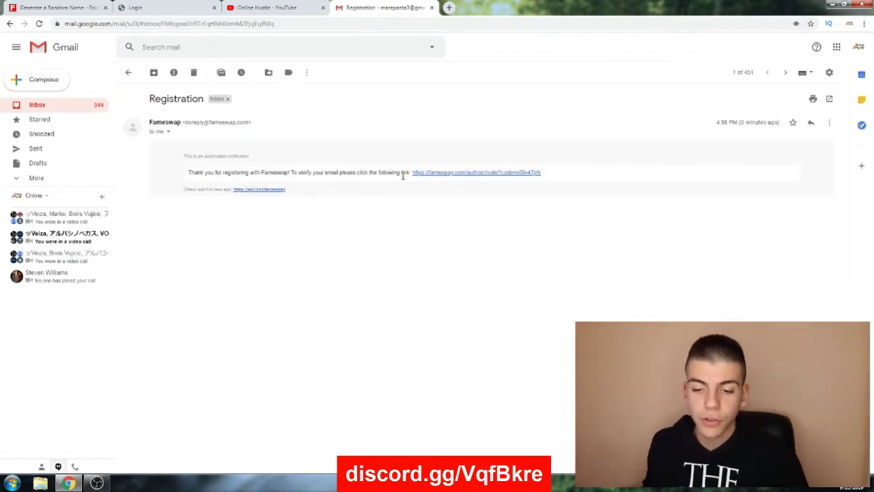
# Follow the activation link and autofill the saved login on FameSwap's login page
pyautogui.click(458, 173)
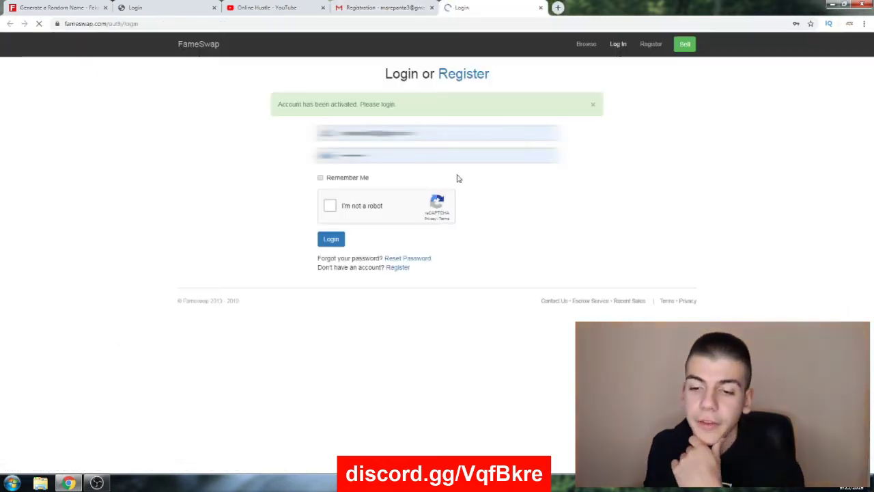
pyautogui.click(437, 133)
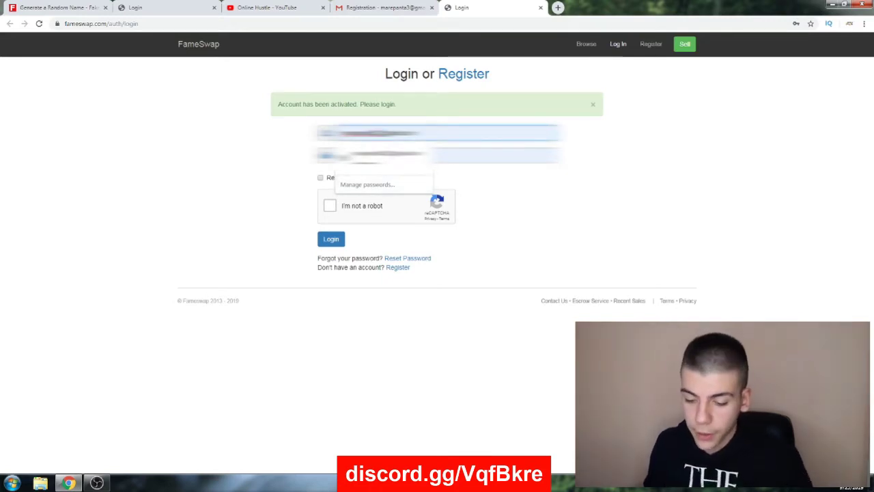
pyautogui.press('Return')
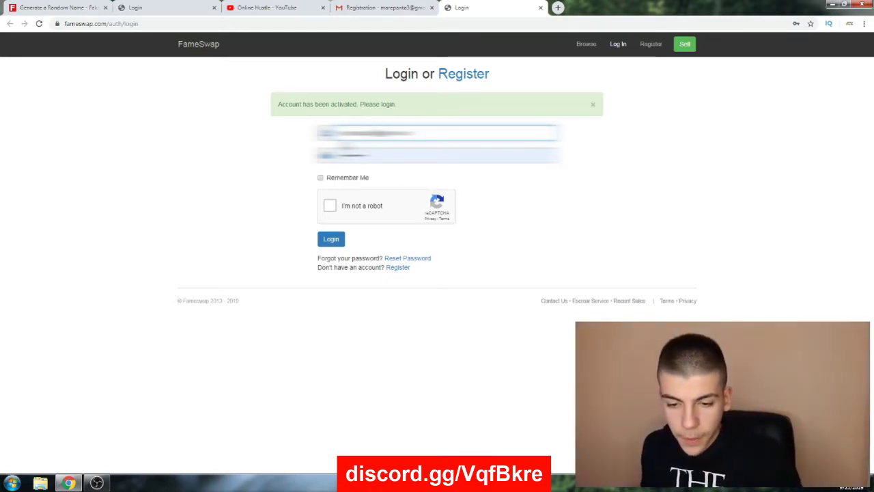
# Apply the saved credentials, pass the reCAPTCHA, and log in to FameSwap
pyautogui.click(345, 155)
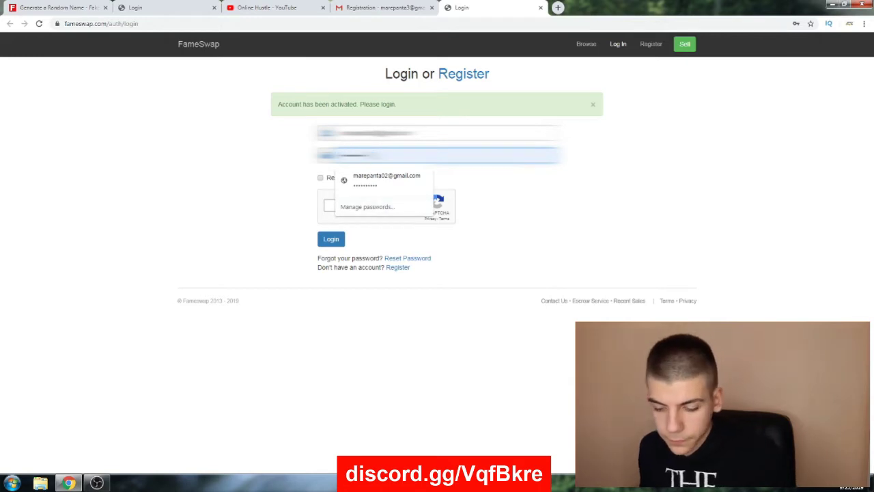
pyautogui.click(298, 156)
pyautogui.click(330, 206)
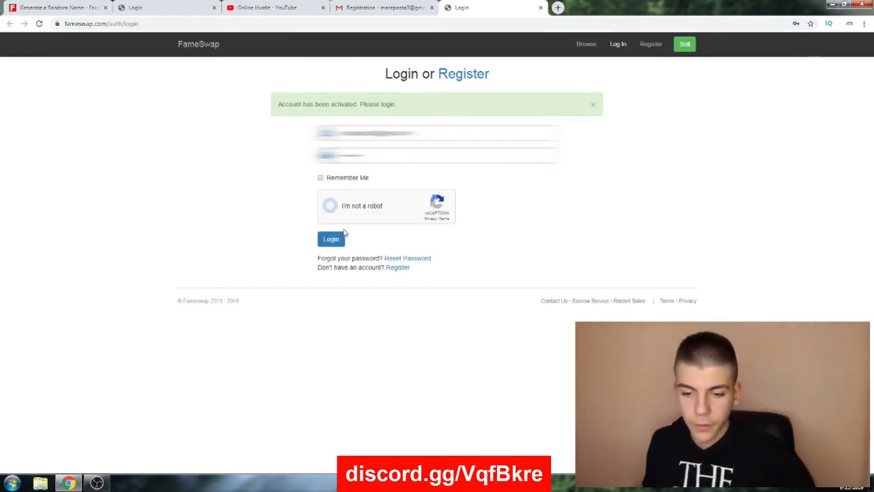
pyautogui.click(333, 239)
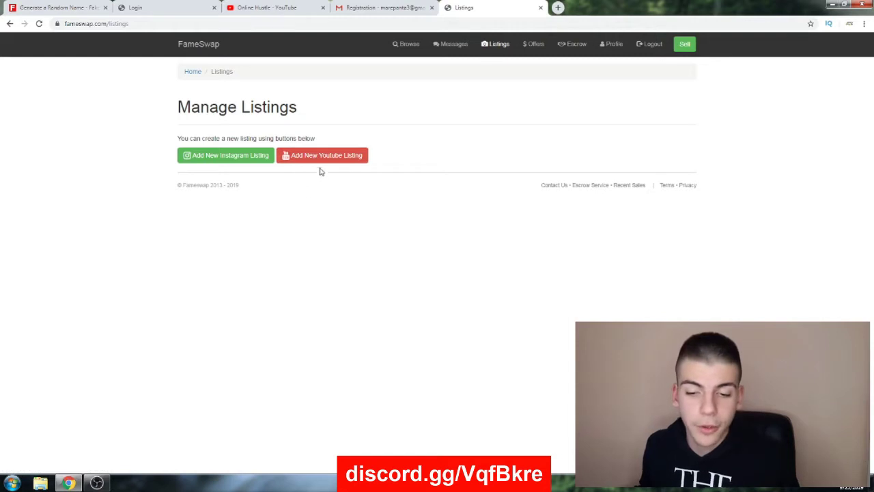
# Start a new YouTube listing and copy the Online Hustle channel ID from its URL
pyautogui.click(318, 156)
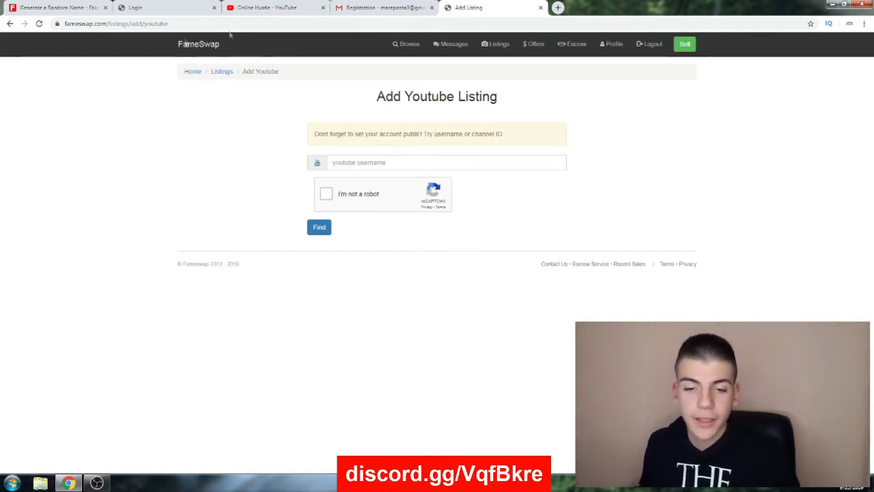
pyautogui.click(266, 8)
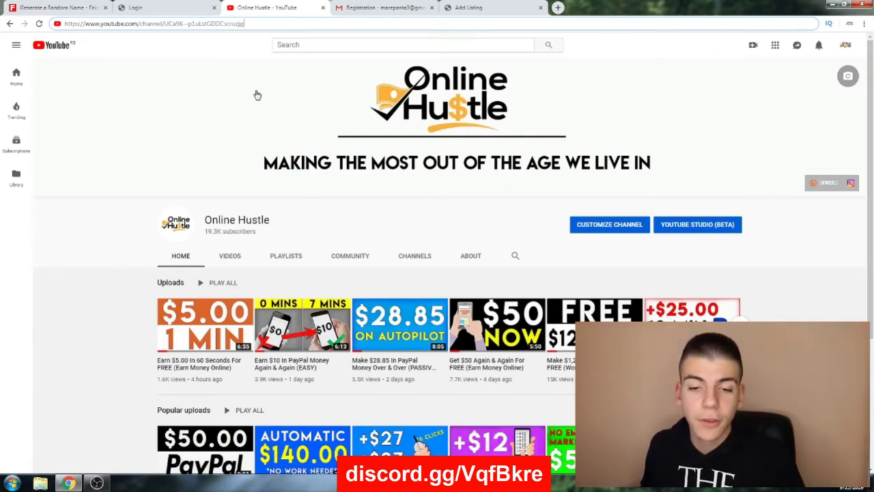
pyautogui.moveTo(249, 25); pyautogui.dragTo(164, 23)
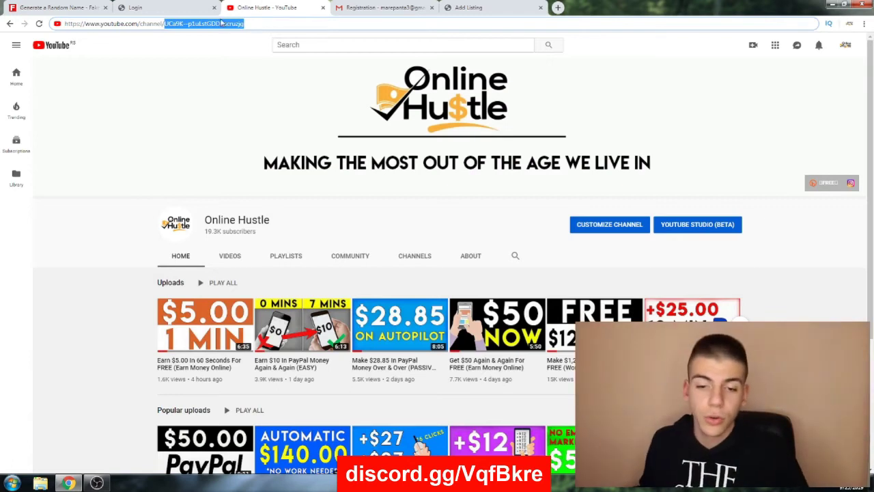
pyautogui.rightClick(218, 28)
pyautogui.click(244, 58)
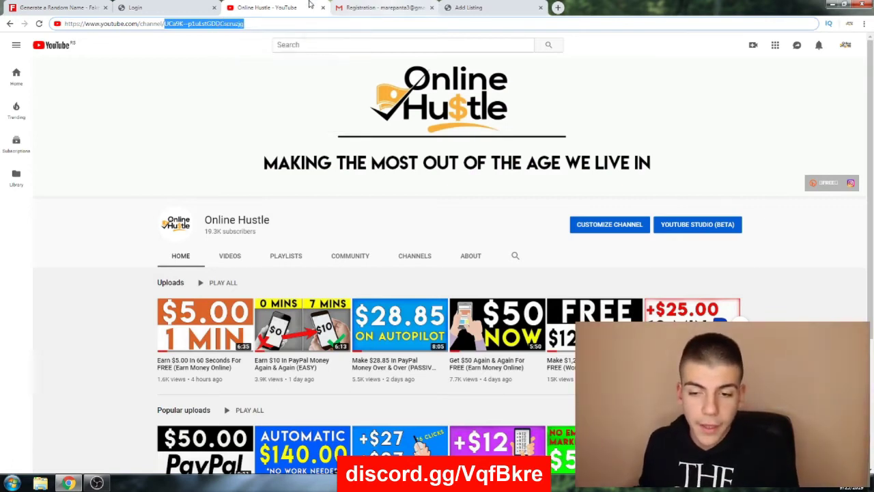
# Paste the channel ID into the listing's username field and submit it with reCAPTCHA
pyautogui.click(484, 5)
pyautogui.click(348, 162)
pyautogui.hotkey('ctrl', 'v')
pyautogui.click(327, 194)
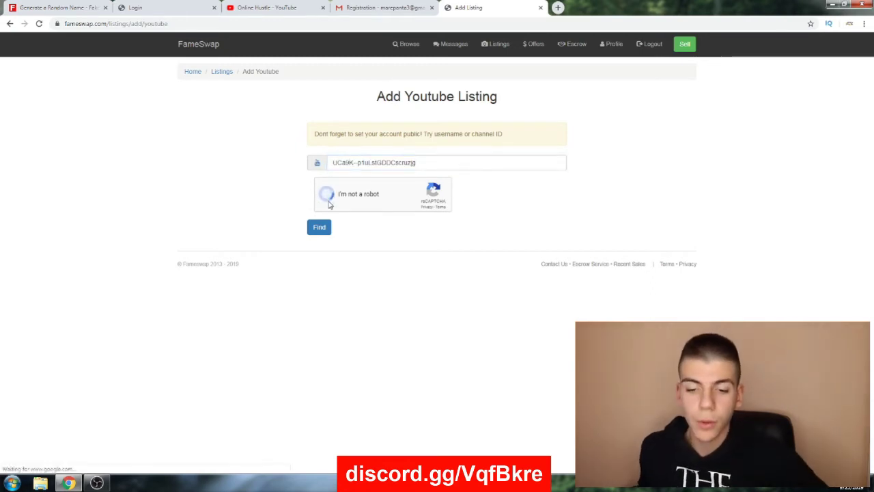
pyautogui.click(313, 231)
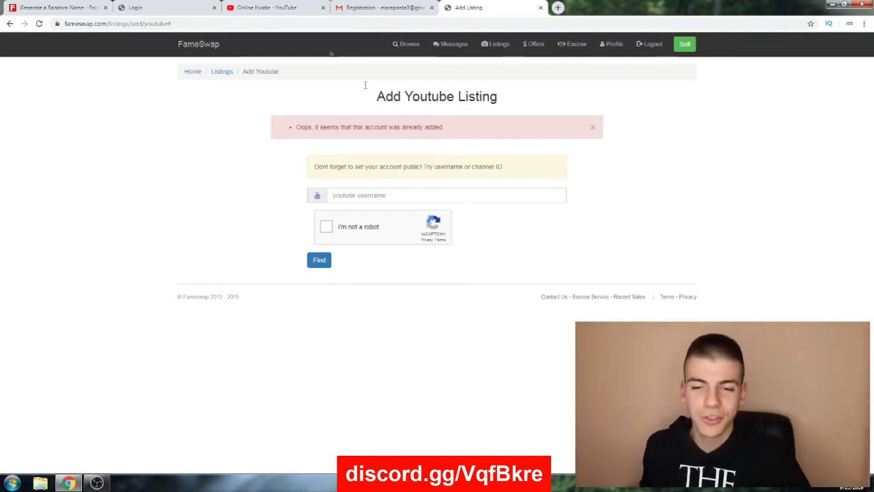
# Search YouTube for 'football', open the Sim Mot channel, and copy its channel ID
pyautogui.click(270, 8)
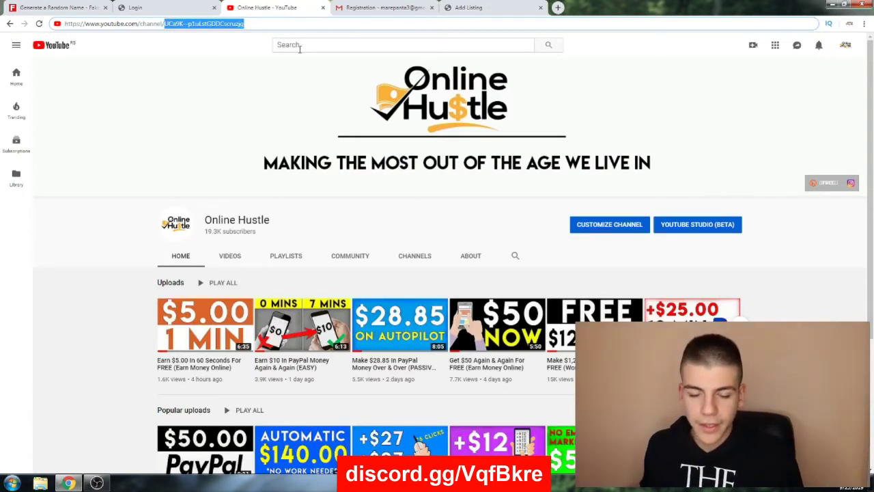
pyautogui.click(301, 45)
pyautogui.write('football')
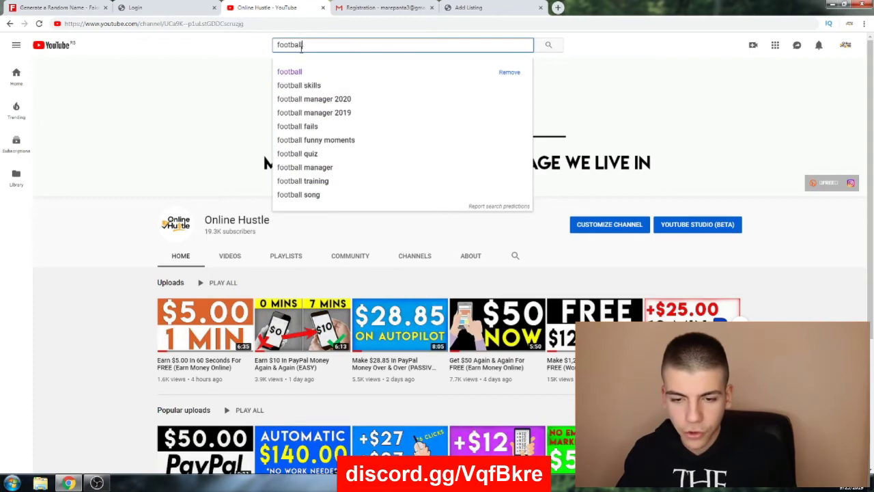
pyautogui.press('Return')
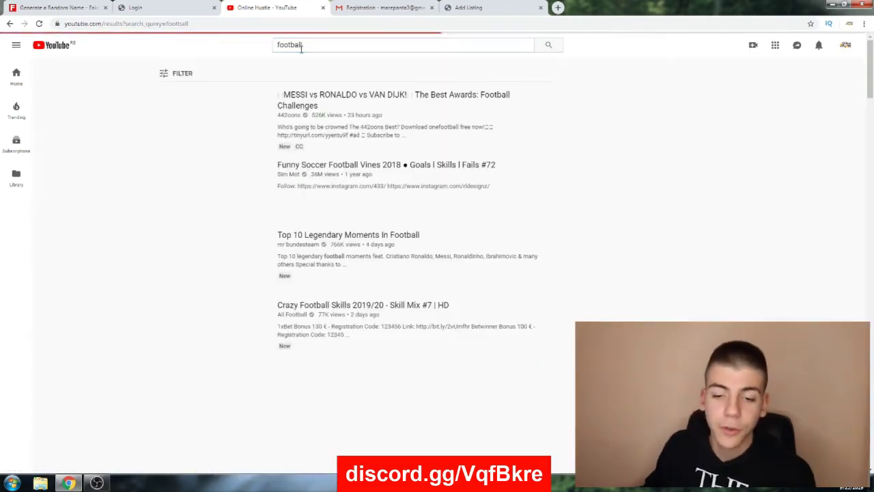
pyautogui.click(289, 174)
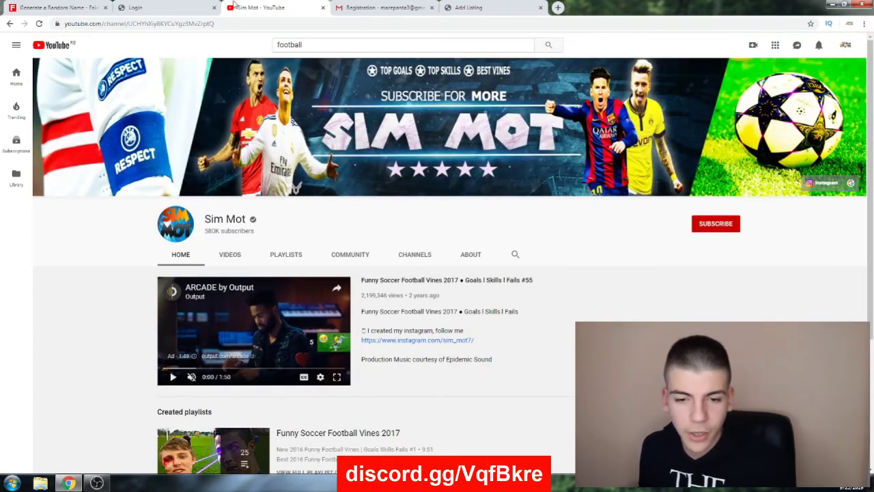
pyautogui.moveTo(230, 25); pyautogui.dragTo(130, 24)
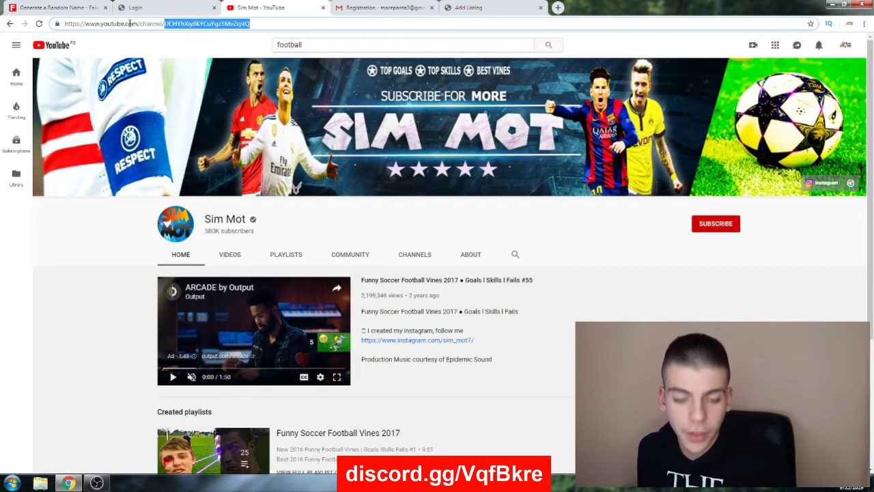
pyautogui.hotkey('ctrl', 'c')
# Paste the Sim Mot channel ID into the listing form and submit it with reCAPTCHA
pyautogui.click(469, 7)
pyautogui.click(372, 197)
pyautogui.hotkey('ctrl', 'v')
pyautogui.click(326, 226)
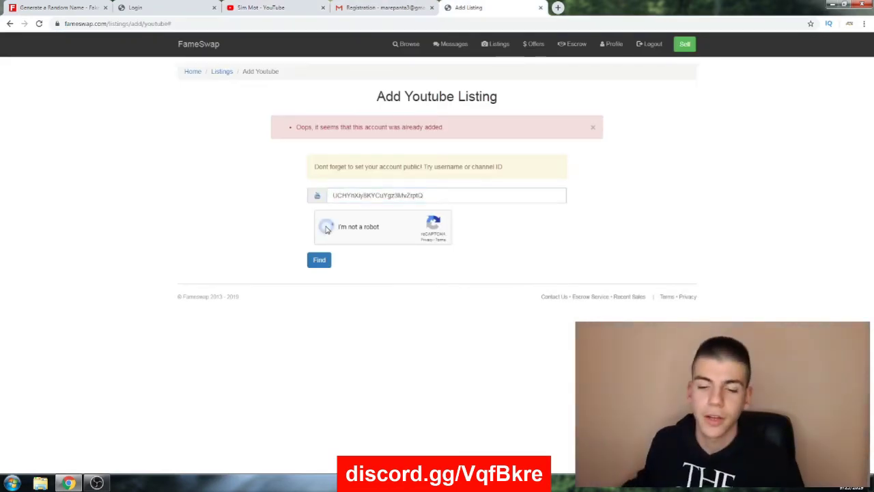
pyautogui.click(319, 259)
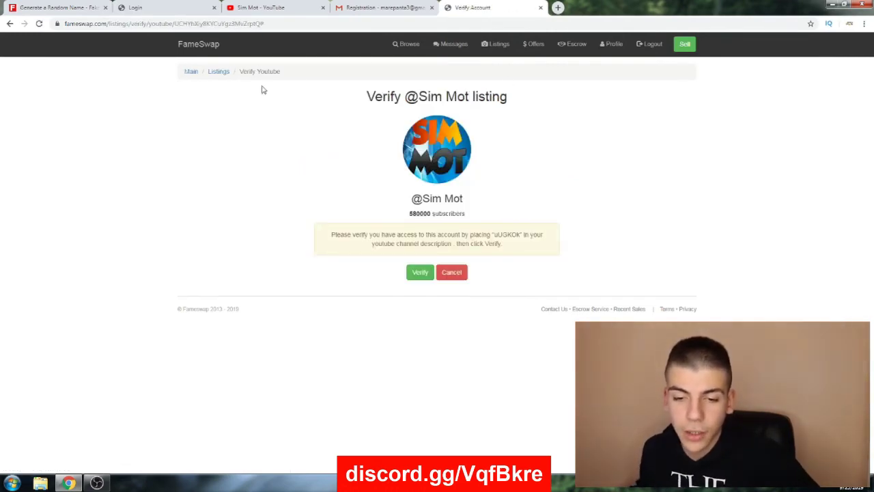
# Compare the listing's verification code with the Sim Mot channel's About description
pyautogui.click(271, 7)
pyautogui.click(509, 7)
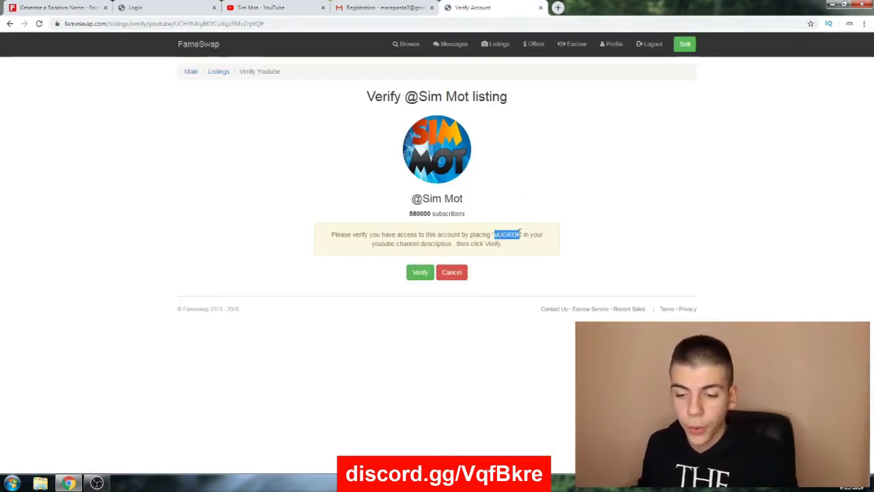
pyautogui.click(271, 8)
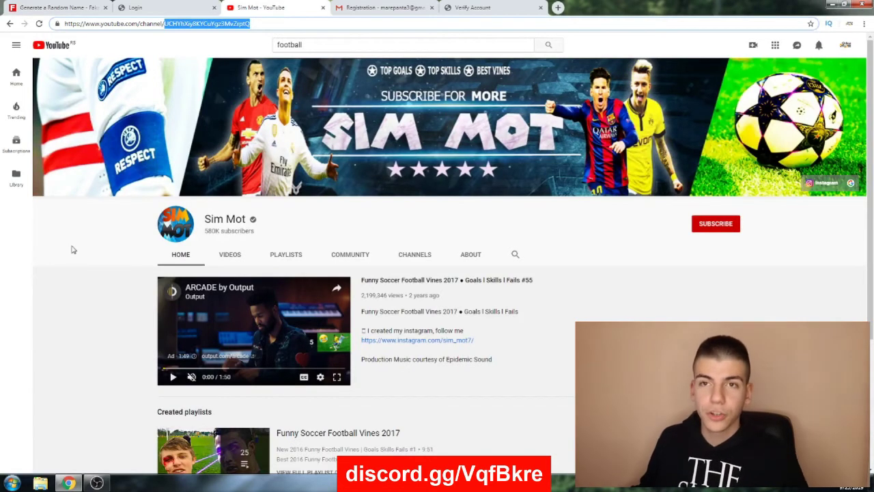
pyautogui.click(478, 257)
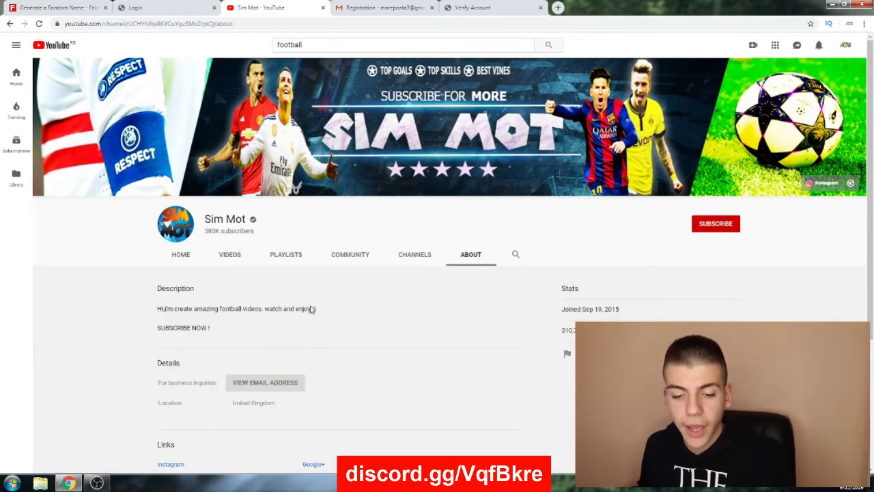
pyautogui.click(471, 8)
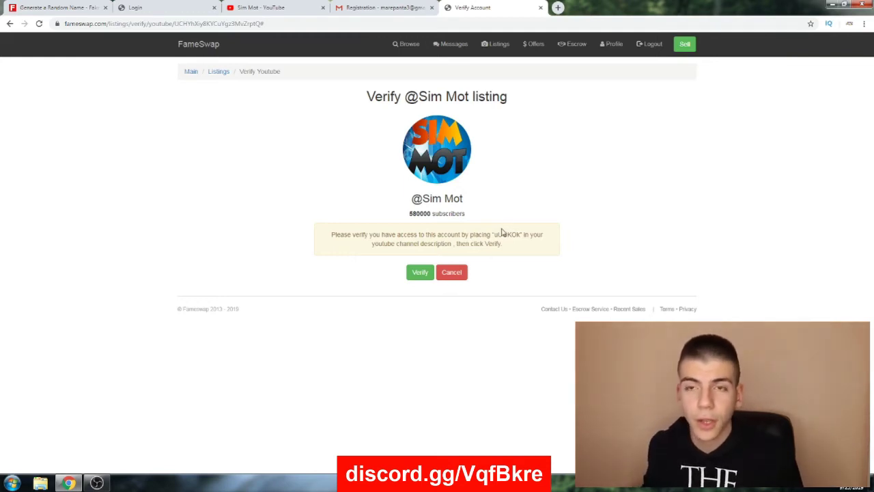
pyautogui.click(272, 8)
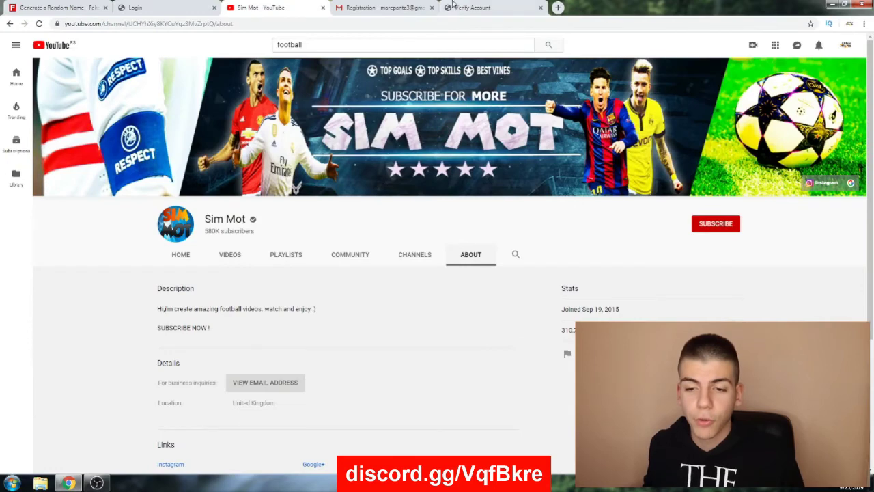
pyautogui.click(454, 6)
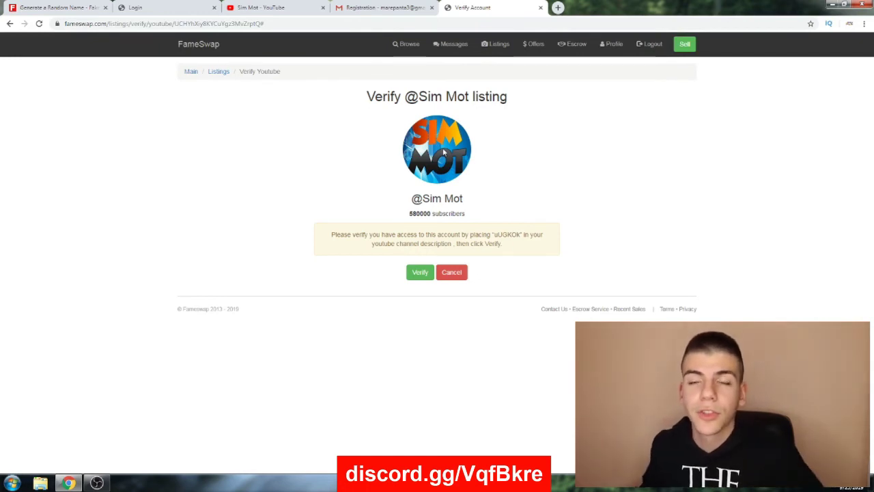
# Open FameSwap's Offers page to check for received offers
pyautogui.click(533, 45)
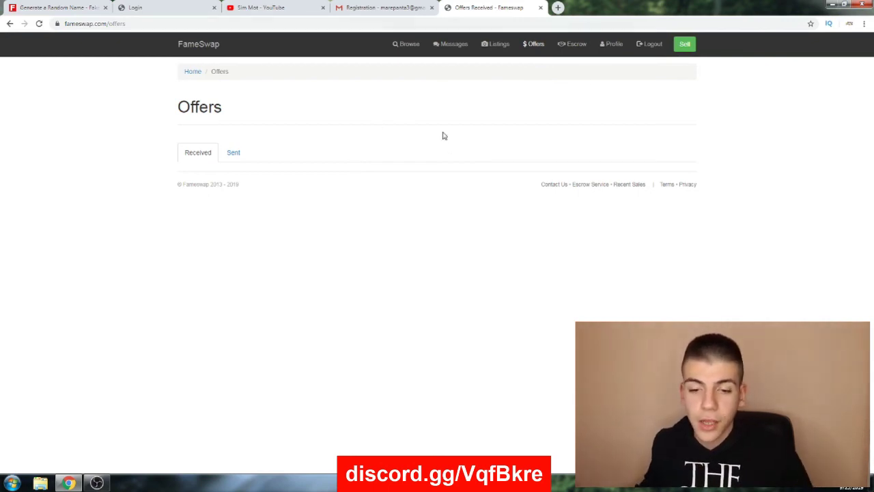
# Search Google for playerup in a new tab, open playerup.com, and bring up its log-in form
pyautogui.click(558, 7)
pyautogui.write('pl')
pyautogui.press('Return')
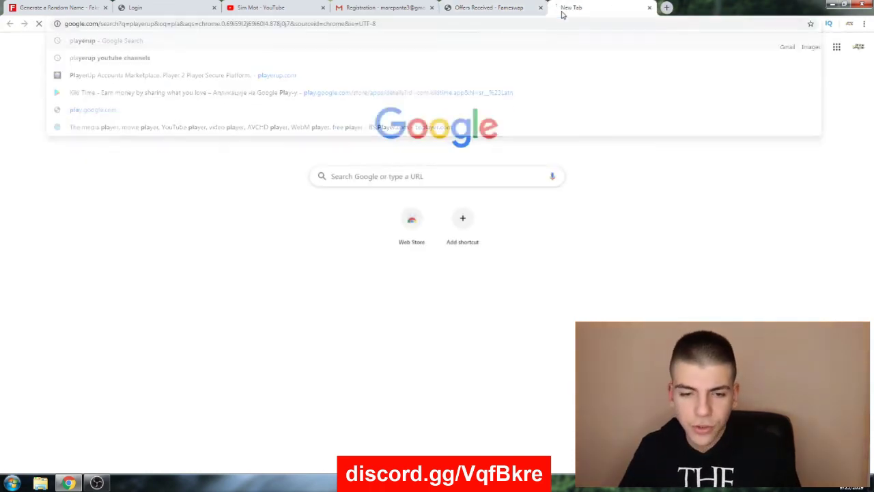
pyautogui.click(192, 118)
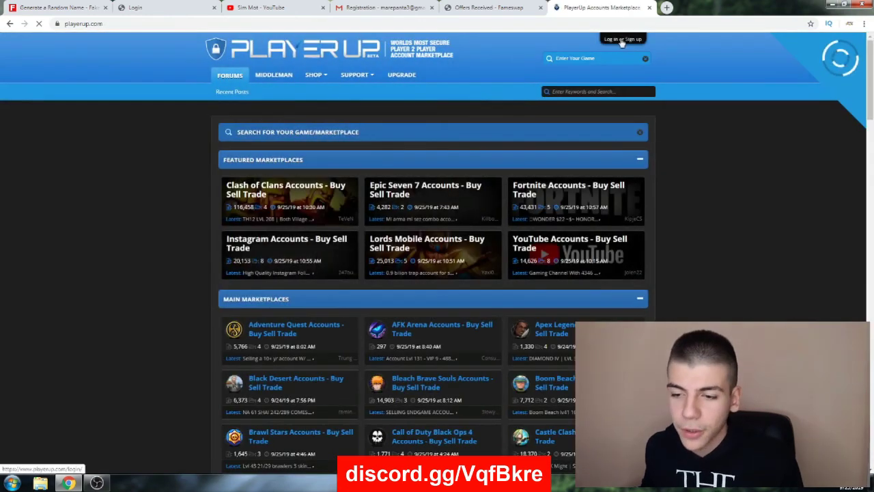
pyautogui.click(622, 40)
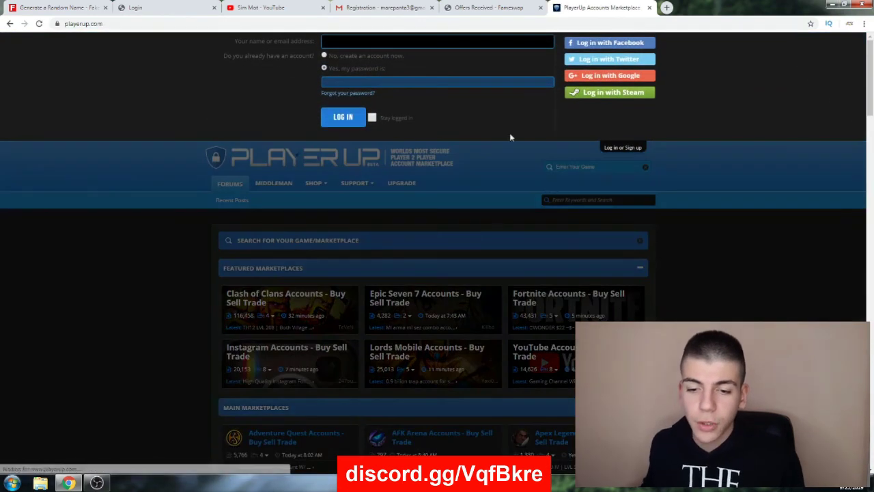